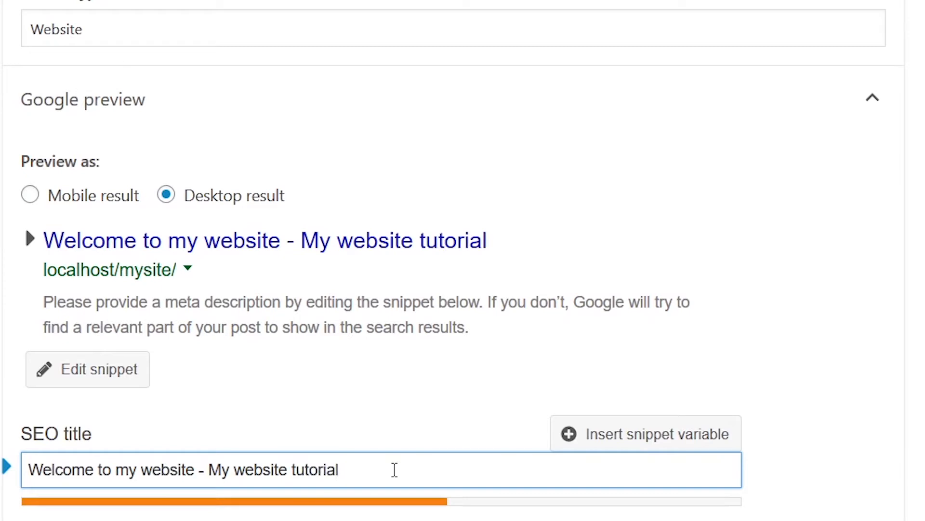
Start filling in the slug in the Google preview snippet with "my"
{"action": "scroll", "coordinate": [382, 434], "scroll_direction": "down", "scroll_amount": 5}
{"action": "left_click", "coordinate": [363, 340]}
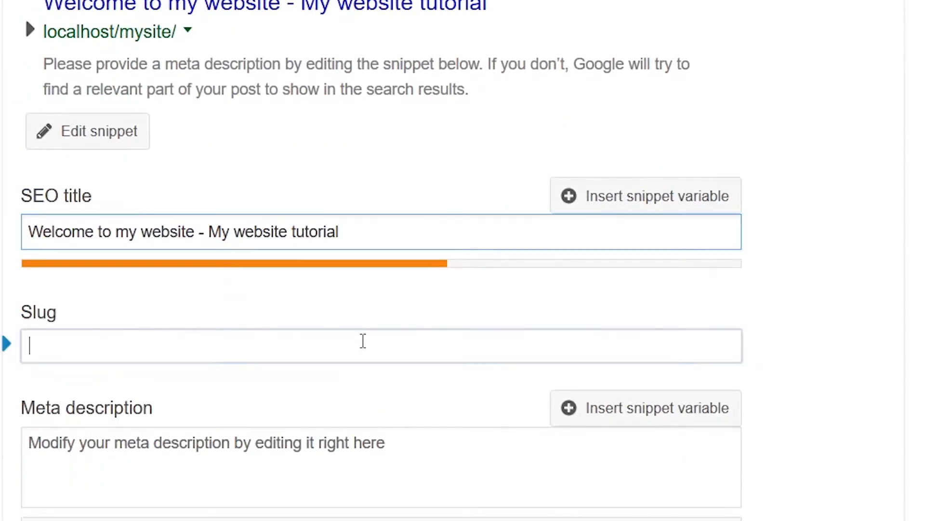
{"action": "type", "text": "my"}
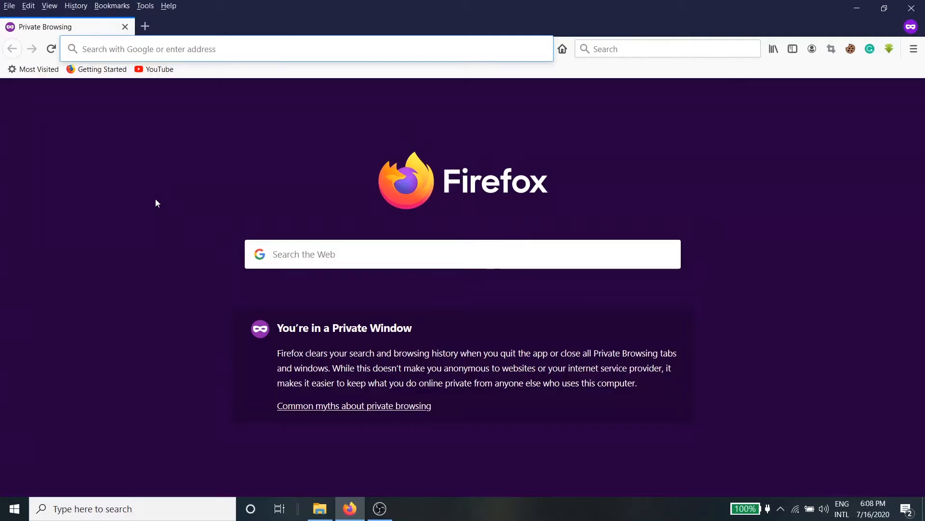
Open the local WordPress site at localhost/mysite in Firefox
{"action": "type", "text": "localho"}
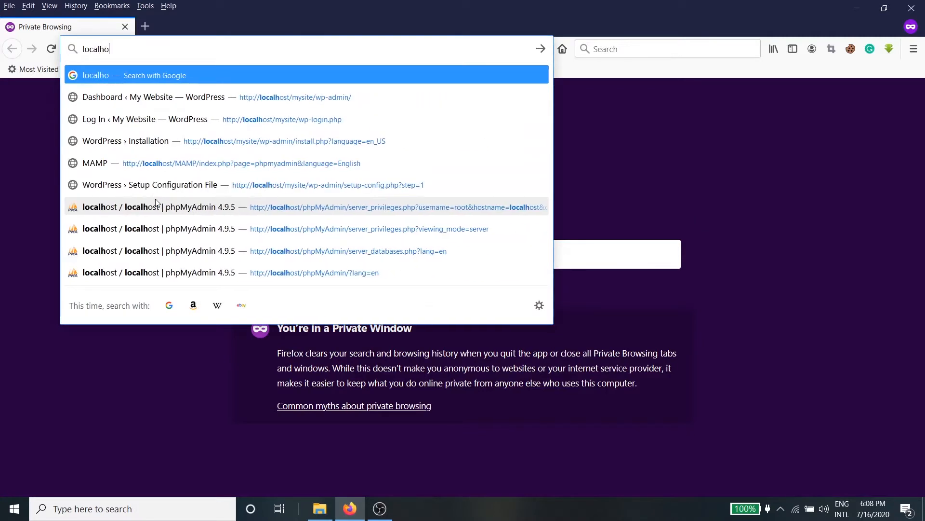
{"action": "type", "text": "st/m"}
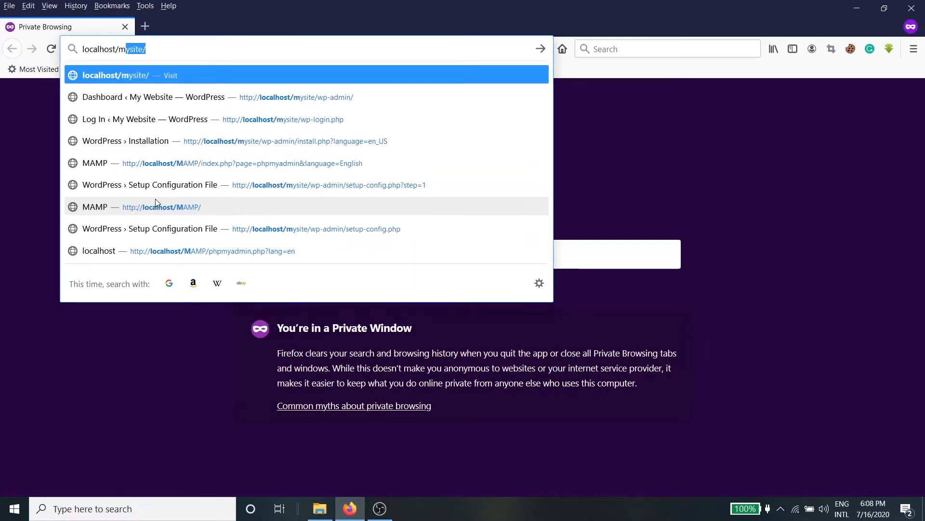
{"action": "type", "text": "ysite"}
{"action": "key", "text": "Return"}
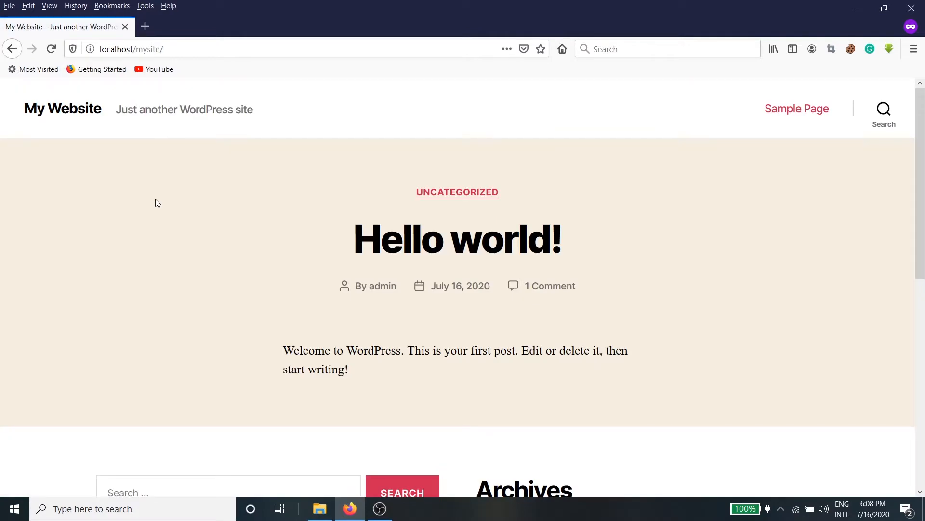
Go to the site's login page and log in to the admin account with its password
{"action": "scroll", "coordinate": [304, 262], "scroll_direction": "down", "scroll_amount": 9}
{"action": "left_click", "coordinate": [495, 307]}
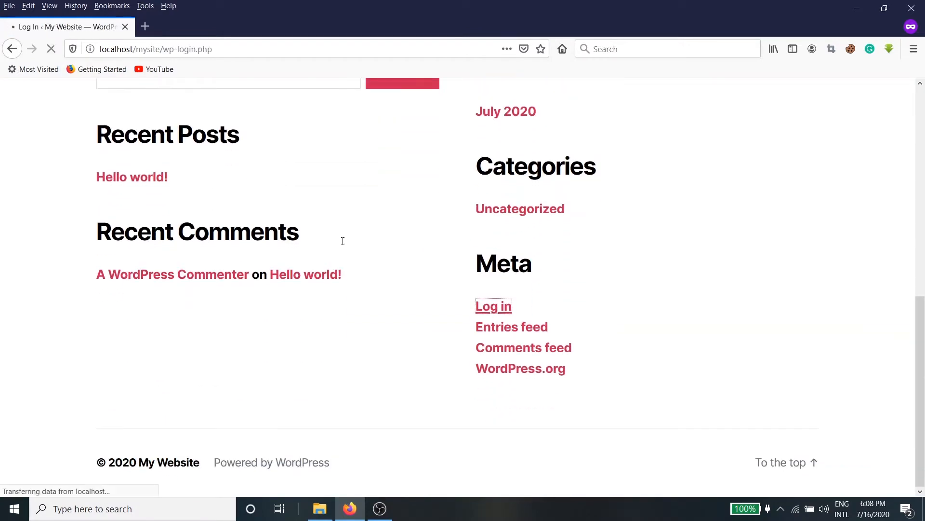
{"action": "left_click", "coordinate": [429, 274]}
{"action": "left_click", "coordinate": [436, 313]}
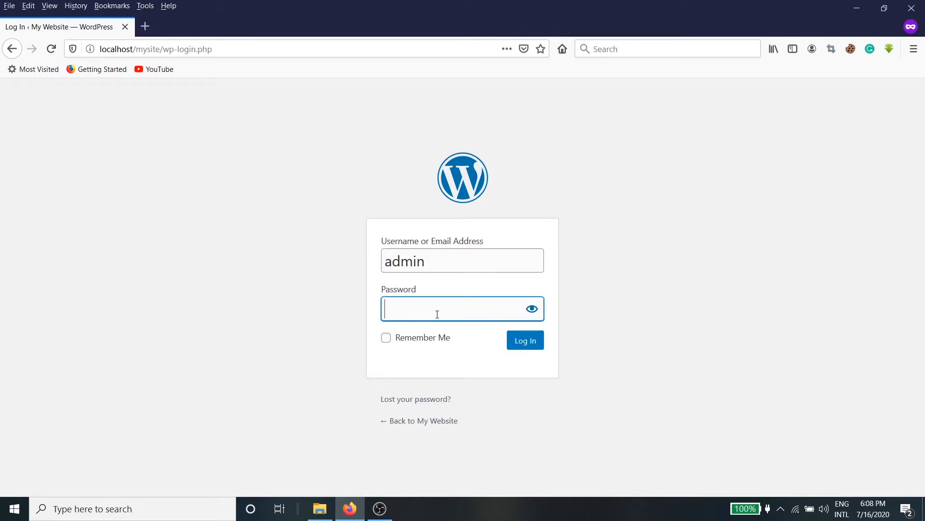
{"action": "type", "text": "***********"}
{"action": "key", "text": "Return"}
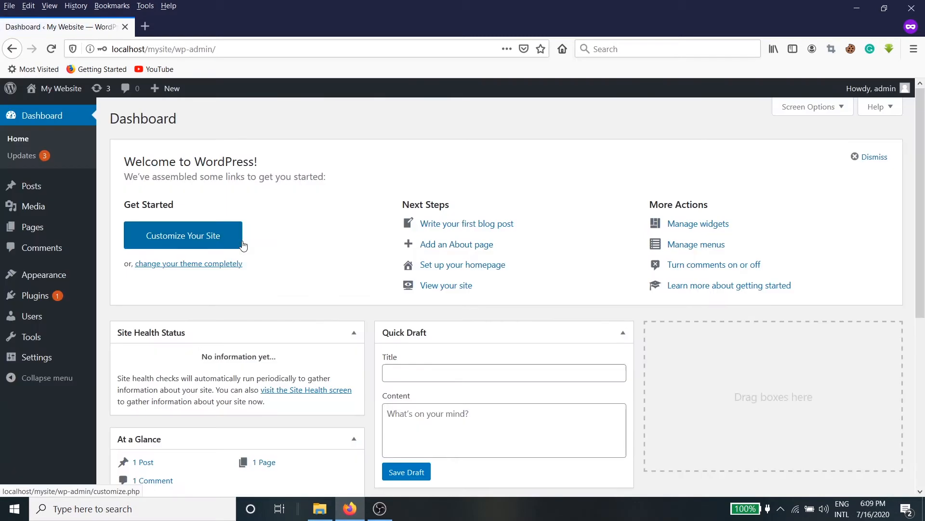
Go to the page for adding new plugins and search the plugin directory for "Yoast"
{"action": "scroll", "coordinate": [378, 190], "scroll_direction": "down", "scroll_amount": 5}
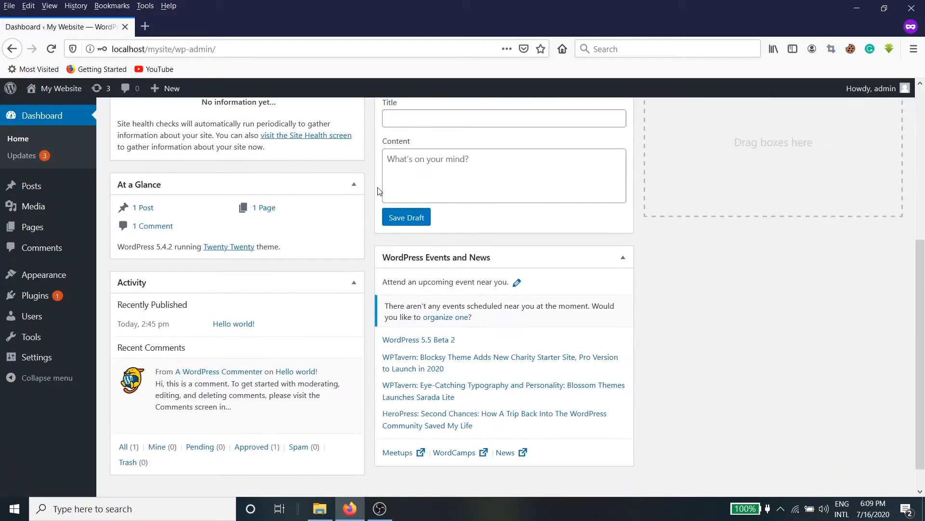
{"action": "scroll", "coordinate": [378, 194], "scroll_direction": "up", "scroll_amount": 5}
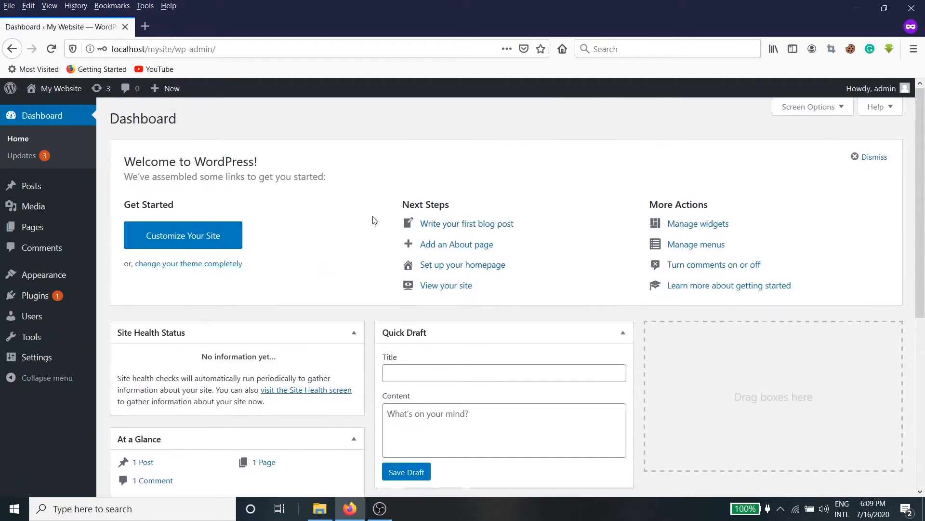
{"action": "mouse_move", "coordinate": [38, 299]}
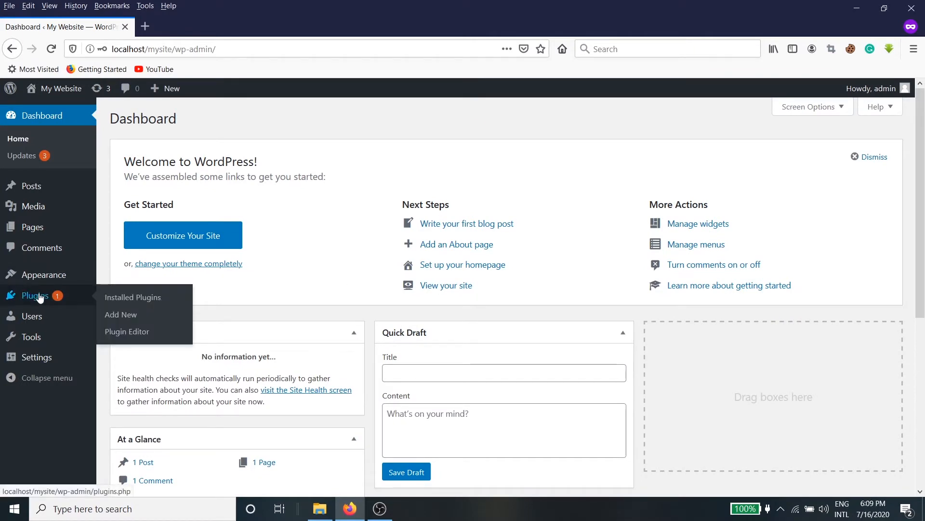
{"action": "left_click", "coordinate": [126, 316]}
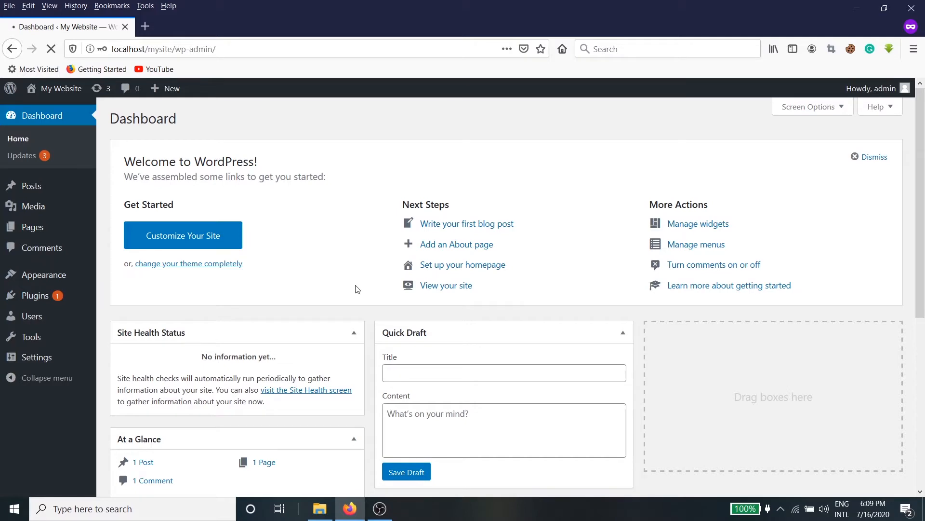
{"action": "scroll", "coordinate": [722, 266], "scroll_direction": "down", "scroll_amount": 8}
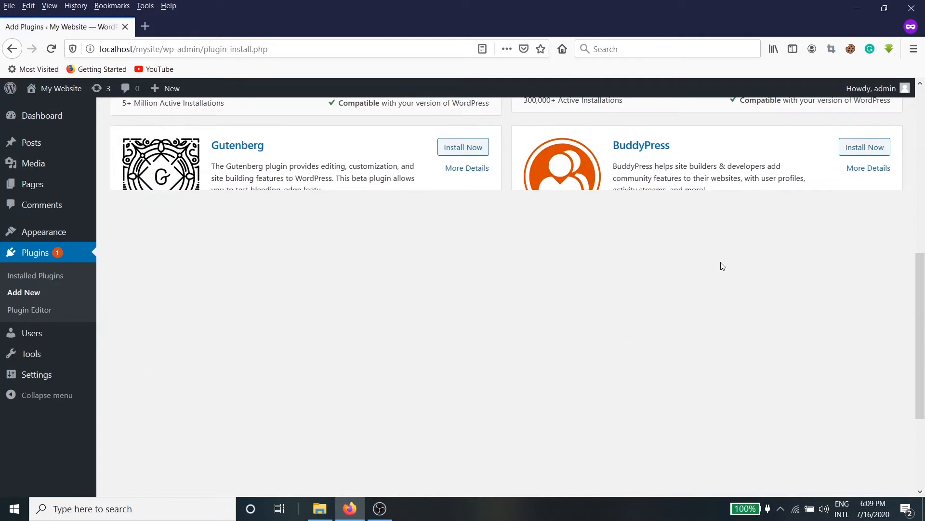
{"action": "scroll", "coordinate": [722, 266], "scroll_direction": "up", "scroll_amount": 8}
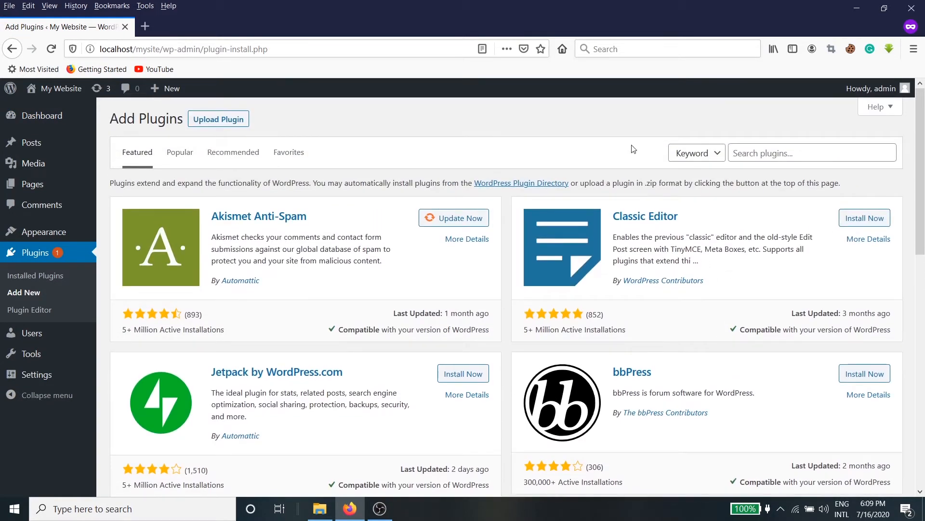
{"action": "left_click", "coordinate": [798, 150]}
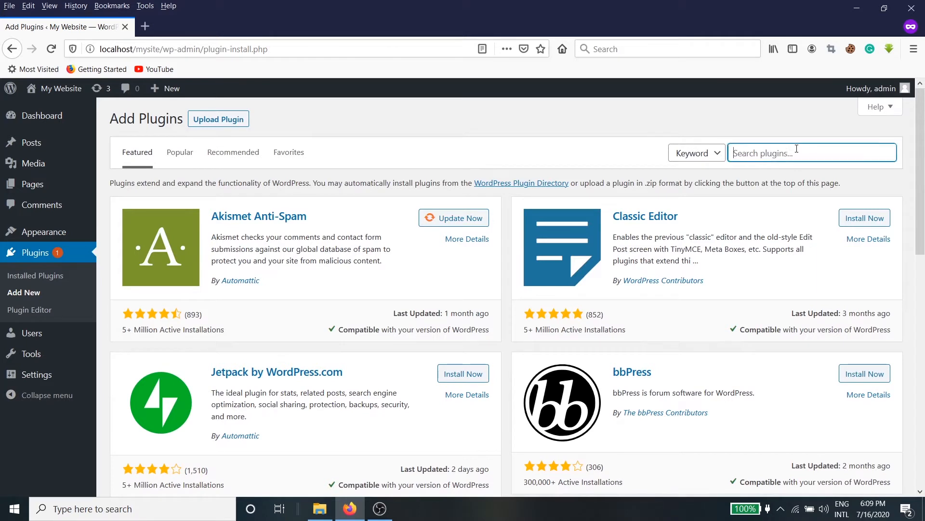
{"action": "type", "text": "Yoast"}
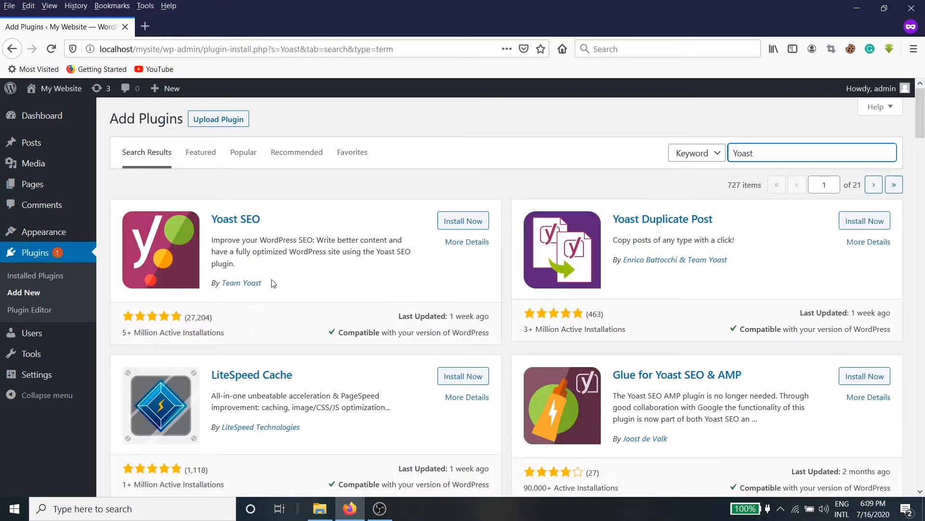
Install and activate the Yoast SEO plugin by Team Yoast
{"action": "left_click_drag", "start_coordinate": [274, 283], "coordinate": [211, 284]}
{"action": "left_click", "coordinate": [291, 282]}
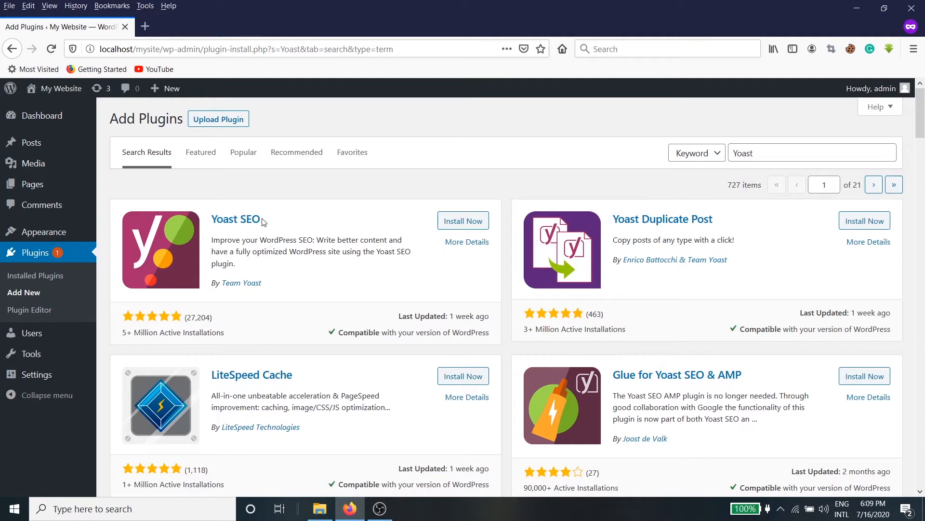
{"action": "left_click_drag", "start_coordinate": [263, 221], "coordinate": [205, 227]}
{"action": "left_click", "coordinate": [317, 244]}
{"action": "left_click", "coordinate": [472, 221]}
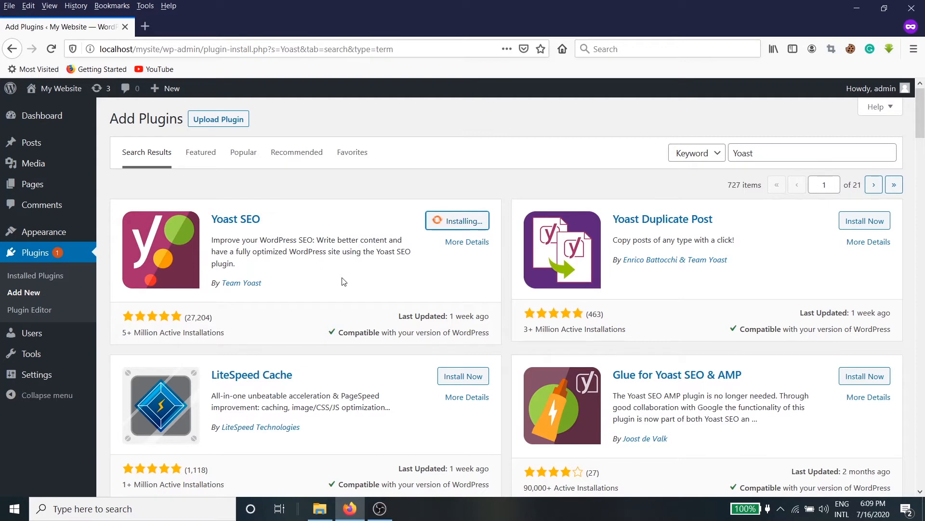
{"action": "left_click", "coordinate": [457, 220]}
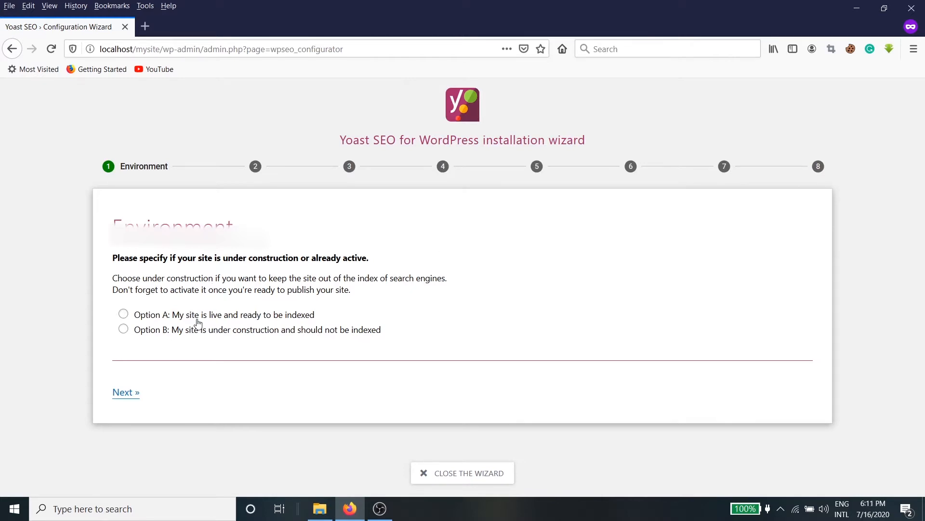
In the installation wizard, mark the site as live and ready to be indexed and choose a blog as the site type
{"action": "left_click", "coordinate": [158, 317]}
{"action": "left_click", "coordinate": [126, 392]}
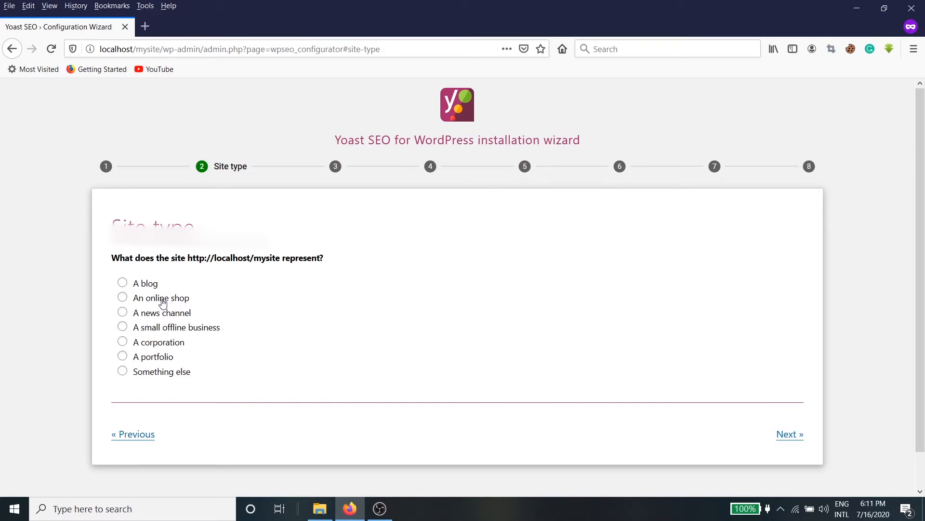
{"action": "left_click", "coordinate": [156, 288]}
{"action": "left_click", "coordinate": [796, 437]}
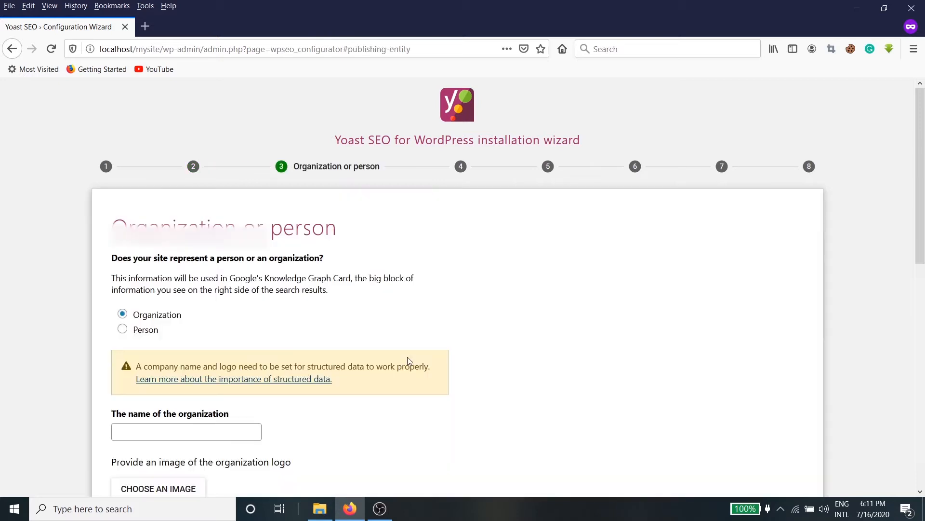
Set the site to represent a person and choose the admin user as that person's name
{"action": "scroll", "coordinate": [242, 328], "scroll_direction": "down", "scroll_amount": 3}
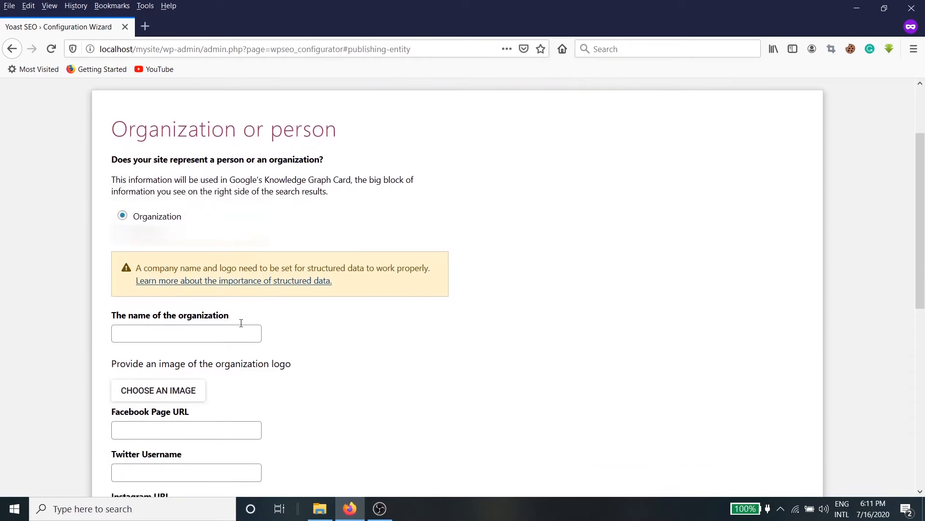
{"action": "left_click", "coordinate": [152, 205]}
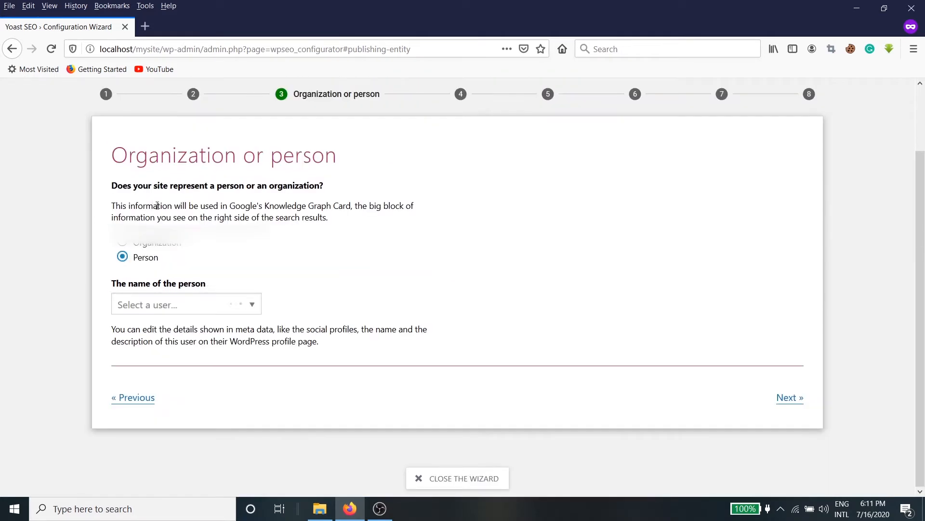
{"action": "left_click", "coordinate": [210, 307]}
{"action": "left_click", "coordinate": [207, 319]}
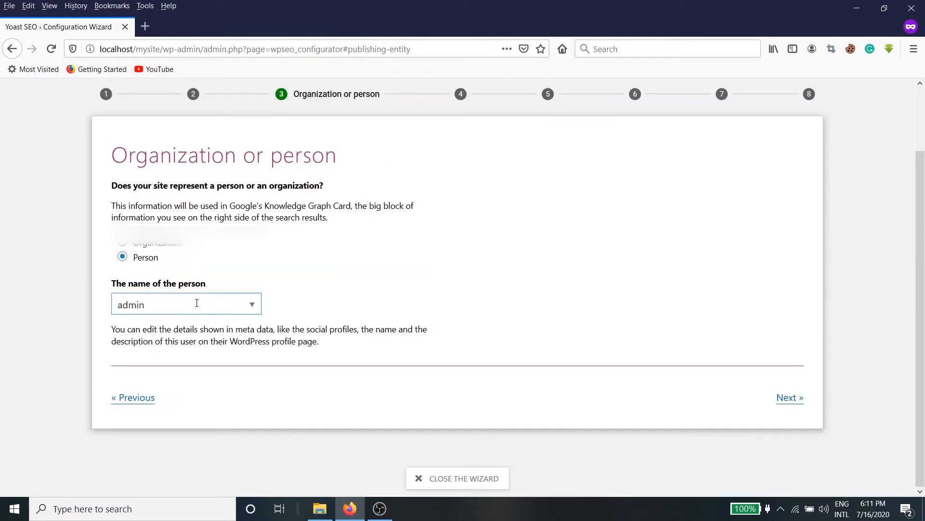
{"action": "left_click", "coordinate": [149, 246]}
{"action": "scroll", "coordinate": [212, 330], "scroll_direction": "down", "scroll_amount": 6}
{"action": "scroll", "coordinate": [274, 306], "scroll_direction": "up", "scroll_amount": 3}
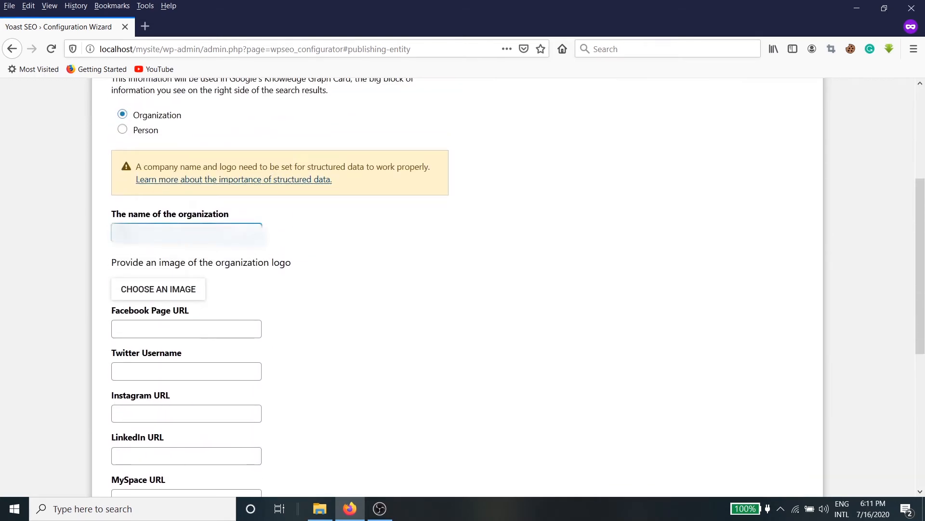
{"action": "type", "text": "???"}
{"action": "key", "text": "Tab"}
{"action": "key", "text": "Tab"}
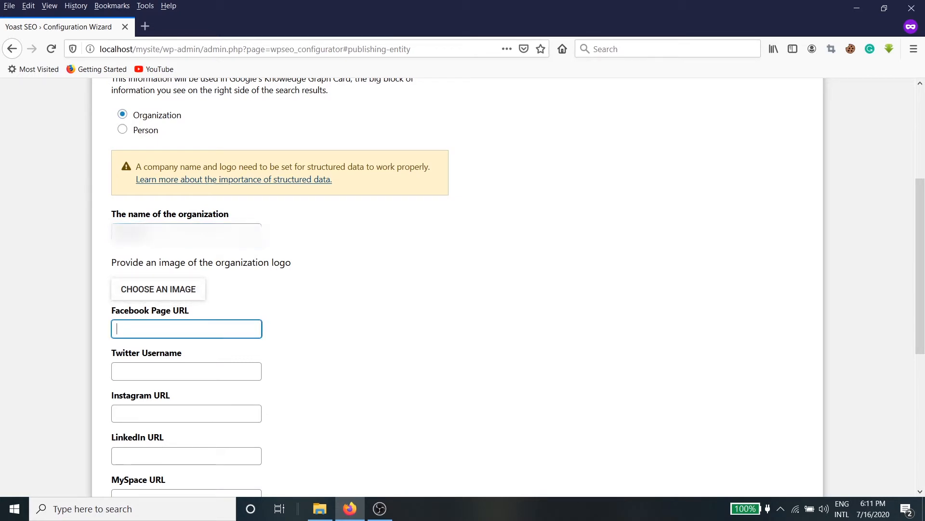
{"action": "type", "text": "https://facebook.com/yo"}
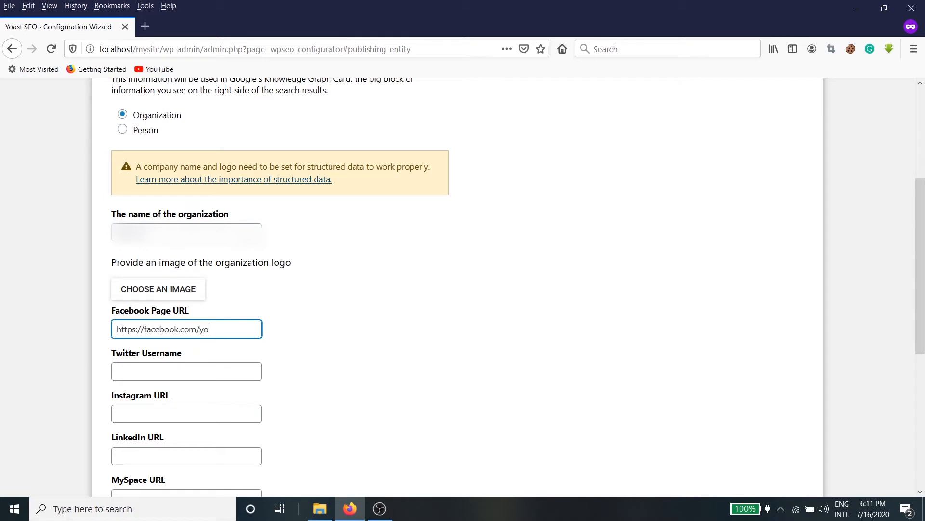
{"action": "type", "text": "urusername"}
Leave the remaining social profile fields, from Twitter to Wikipedia, blank and continue to the search engine visibility settings
{"action": "scroll", "coordinate": [262, 252], "scroll_direction": "down", "scroll_amount": 3}
{"action": "left_click", "coordinate": [247, 242]}
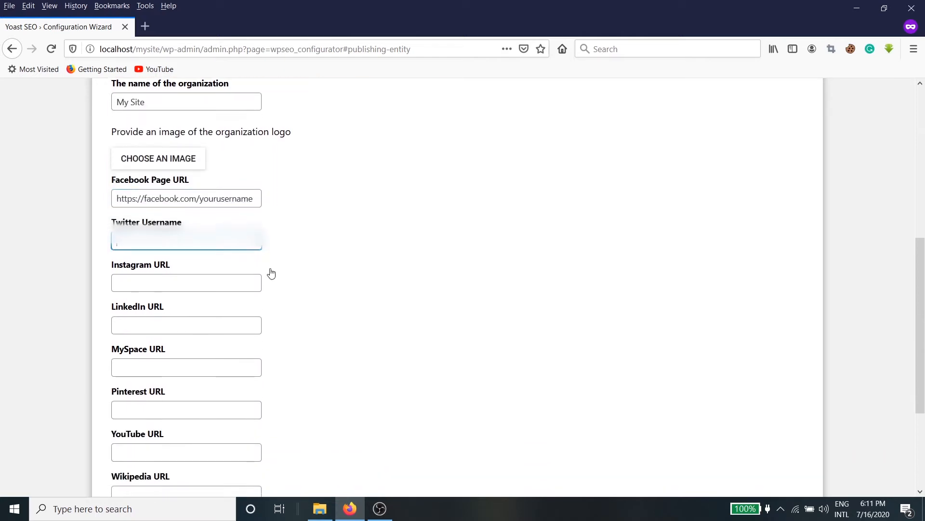
{"action": "scroll", "coordinate": [271, 273], "scroll_direction": "down", "scroll_amount": 3}
{"action": "left_click", "coordinate": [223, 162]}
{"action": "left_click", "coordinate": [221, 202]}
{"action": "left_click", "coordinate": [224, 242]}
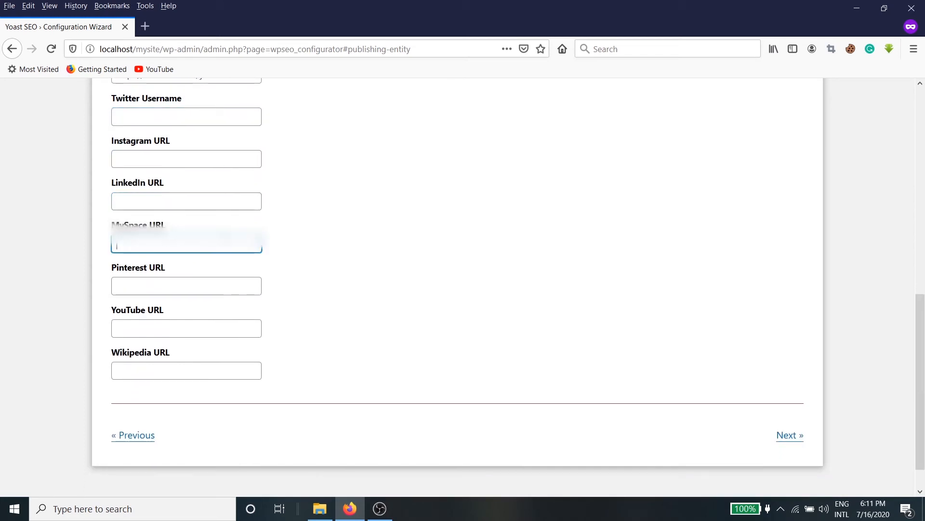
{"action": "left_click", "coordinate": [223, 286]}
{"action": "left_click", "coordinate": [229, 329]}
{"action": "left_click", "coordinate": [233, 371]}
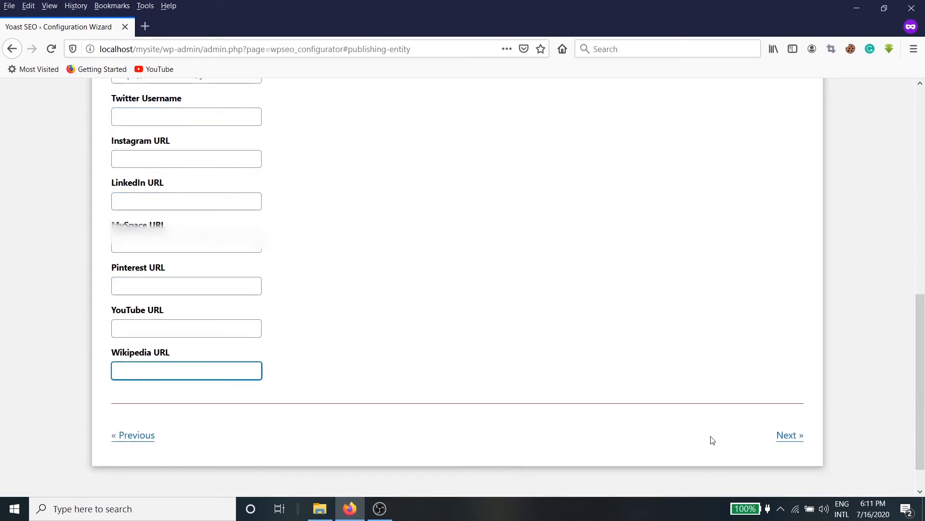
{"action": "left_click", "coordinate": [789, 435]}
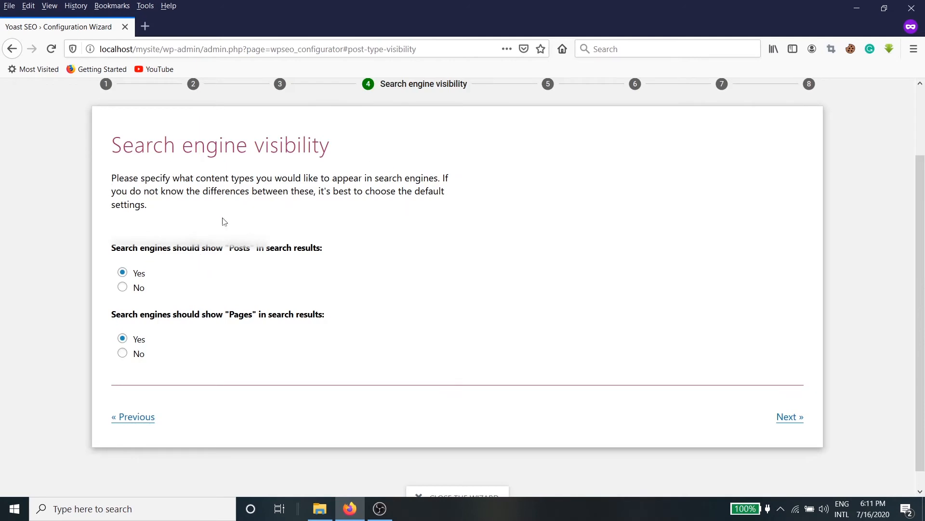
Keep posts and pages shown in search results, and specify that the site does not have multiple authors
{"action": "left_click", "coordinate": [122, 272]}
{"action": "left_click", "coordinate": [787, 419]}
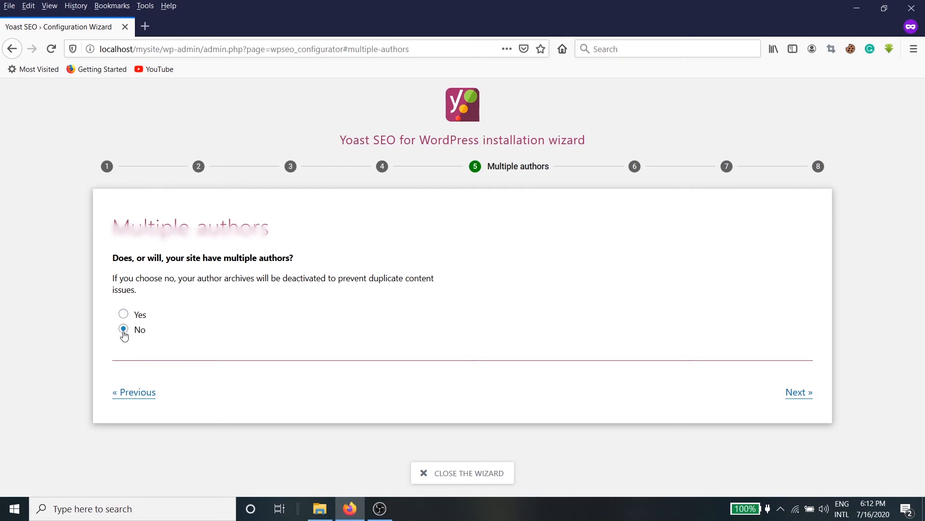
{"action": "left_click", "coordinate": [803, 392]}
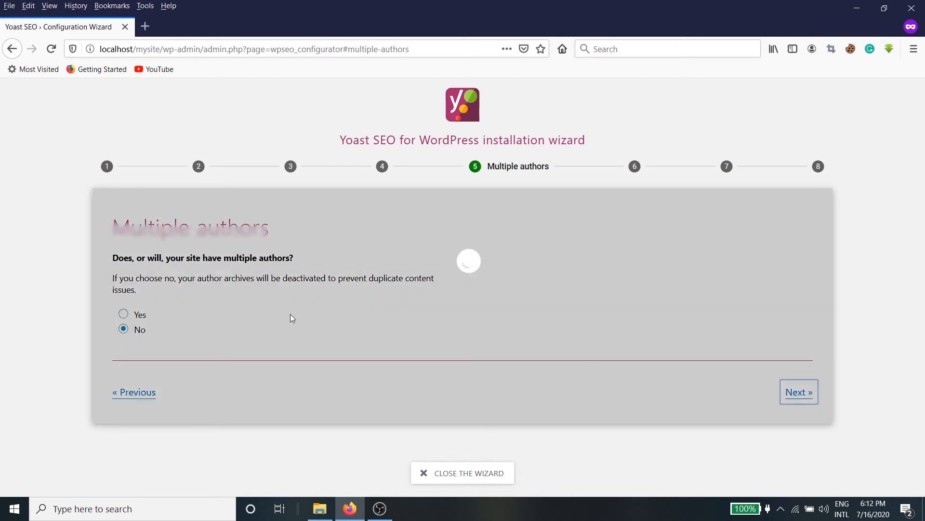
Keep "My Website" as the website name and the hyphen as the title separator, and continue to the wizard's learning page
{"action": "scroll", "coordinate": [261, 314], "scroll_direction": "down", "scroll_amount": 3}
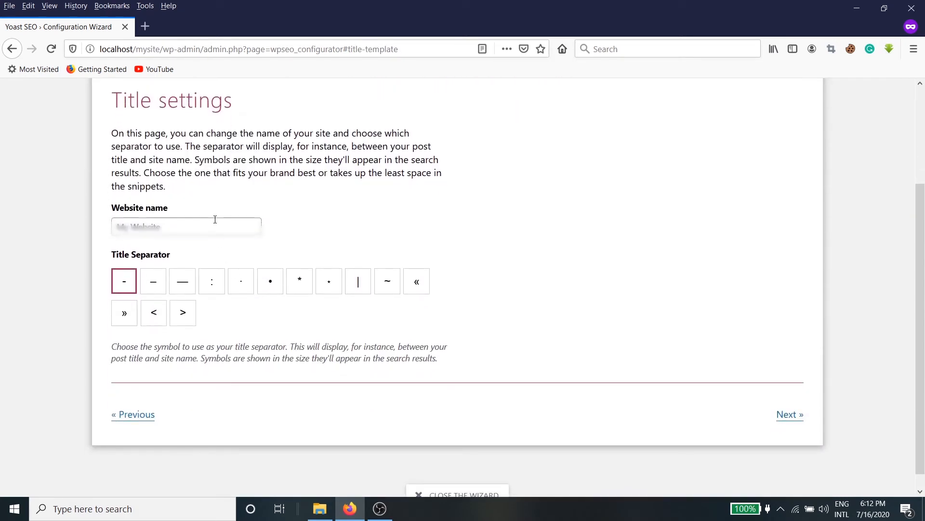
{"action": "left_click", "coordinate": [225, 230]}
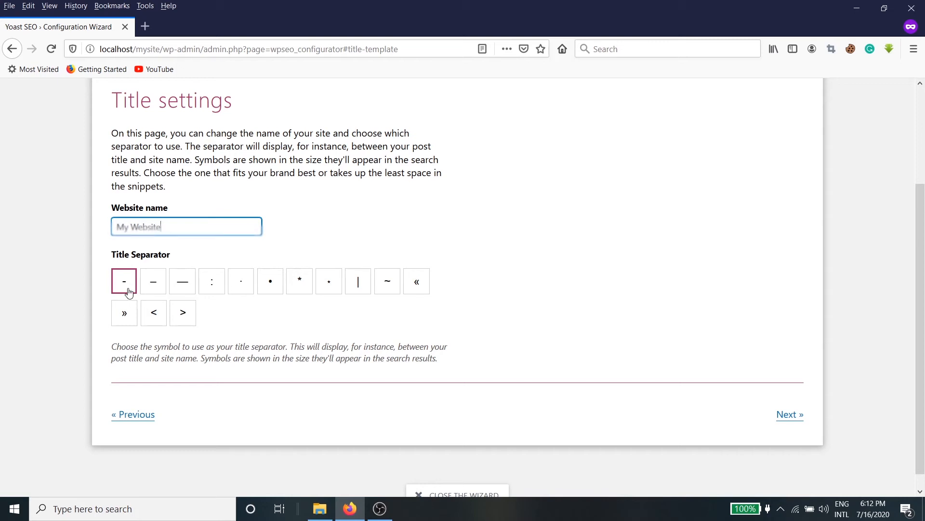
{"action": "left_click", "coordinate": [196, 225]}
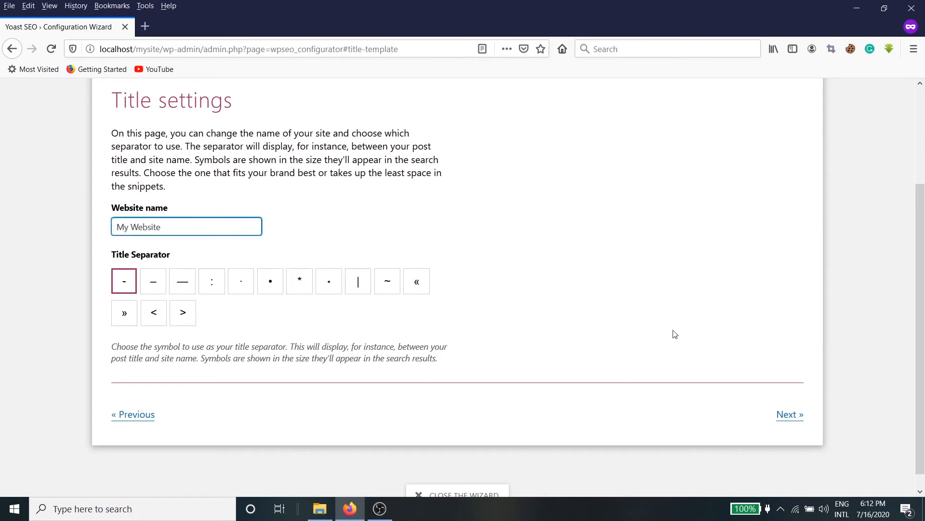
{"action": "left_click", "coordinate": [790, 414]}
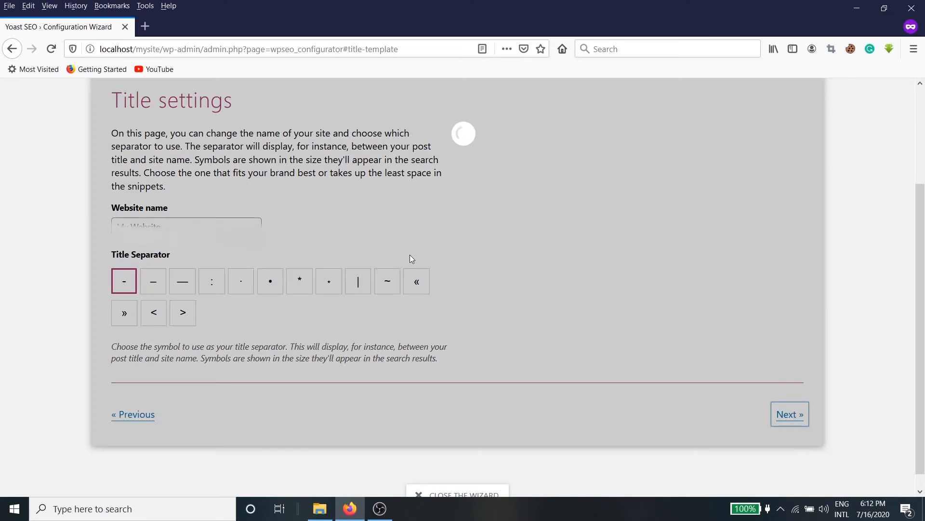
Look through the newsletter sign-up and Yoast SEO Premium offer on the Continue learning page without signing up
{"action": "scroll", "coordinate": [358, 244], "scroll_direction": "up", "scroll_amount": 3}
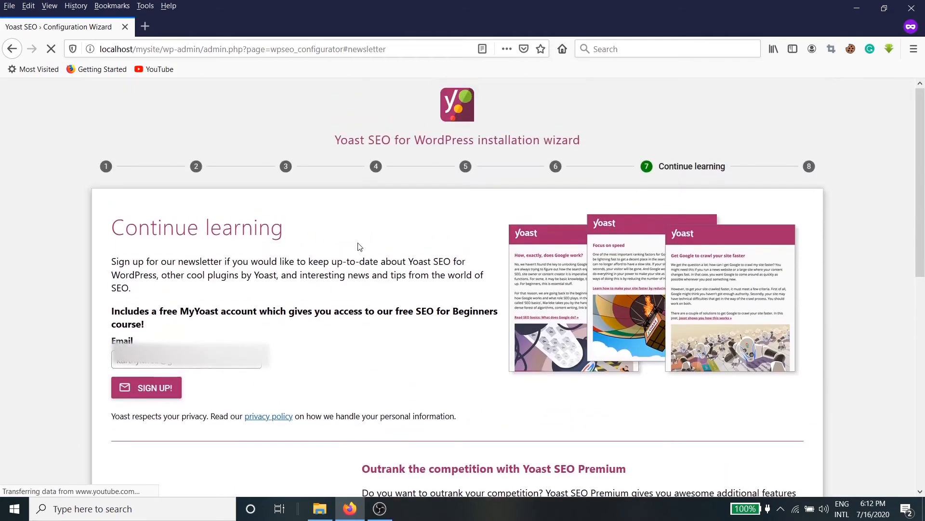
{"action": "scroll", "coordinate": [360, 253], "scroll_direction": "down", "scroll_amount": 5}
{"action": "scroll", "coordinate": [360, 256], "scroll_direction": "up", "scroll_amount": 2}
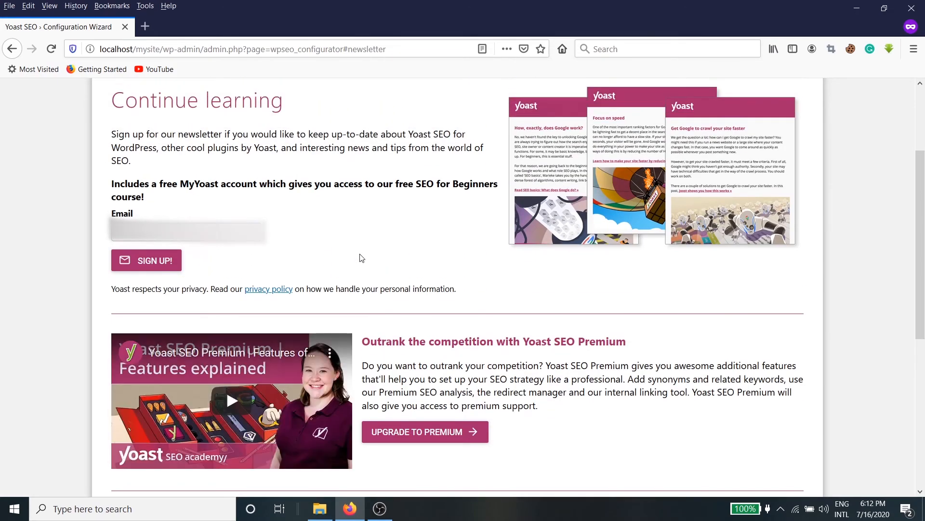
{"action": "scroll", "coordinate": [361, 258], "scroll_direction": "down", "scroll_amount": 6}
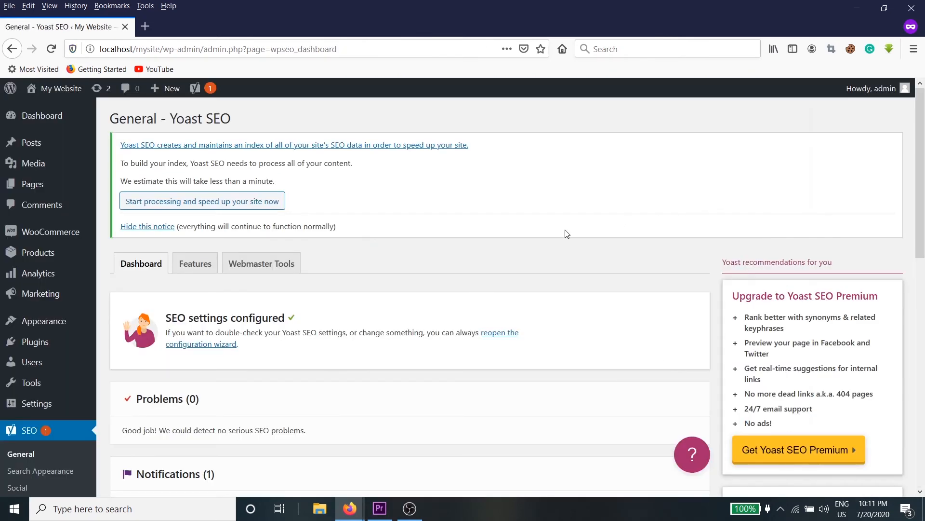
Review the configuration status, problems and notifications on the Yoast SEO dashboard
{"action": "scroll", "coordinate": [526, 237], "scroll_direction": "down", "scroll_amount": 3}
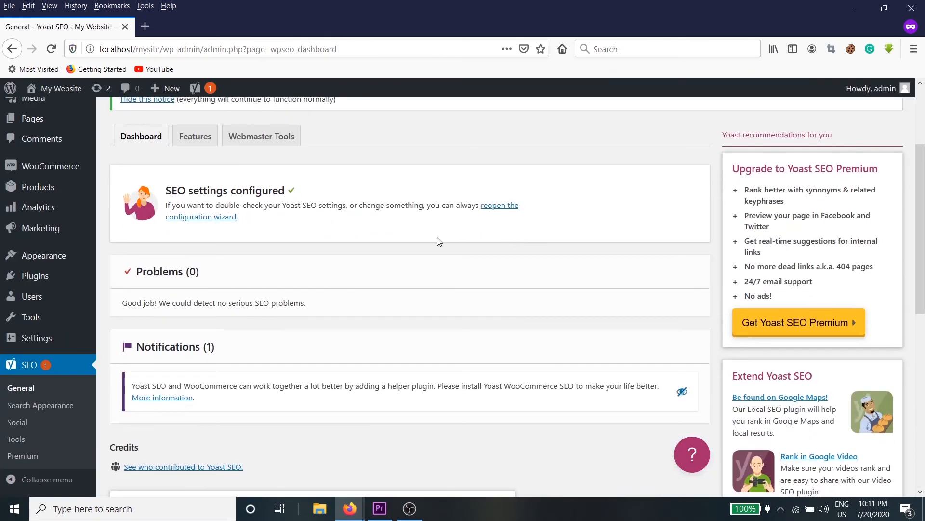
{"action": "scroll", "coordinate": [374, 243], "scroll_direction": "down", "scroll_amount": 2}
{"action": "scroll", "coordinate": [330, 227], "scroll_direction": "up", "scroll_amount": 4}
Show the plugin's feature settings and review the on/off switches from SEO analysis to REST API: Head endpoint
{"action": "left_click", "coordinate": [204, 264]}
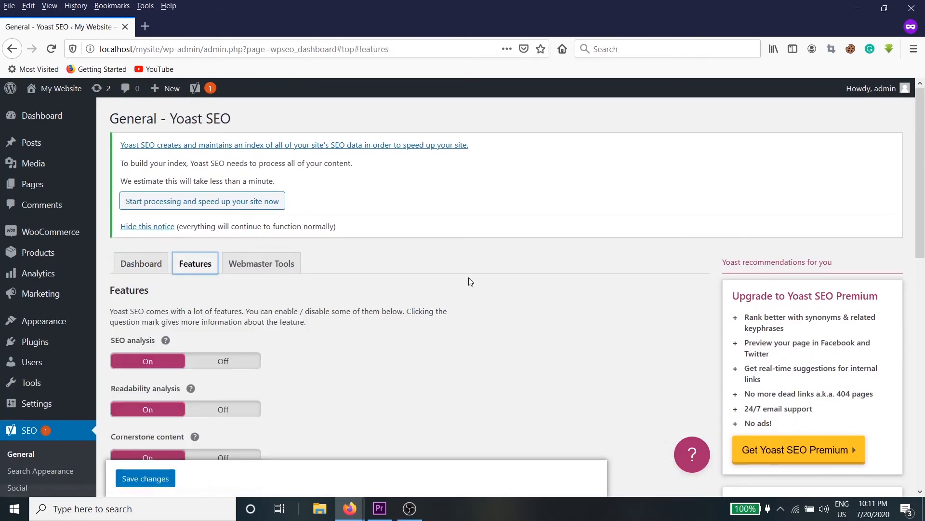
{"action": "scroll", "coordinate": [464, 268], "scroll_direction": "down", "scroll_amount": 4}
{"action": "scroll", "coordinate": [163, 246], "scroll_direction": "up", "scroll_amount": 3}
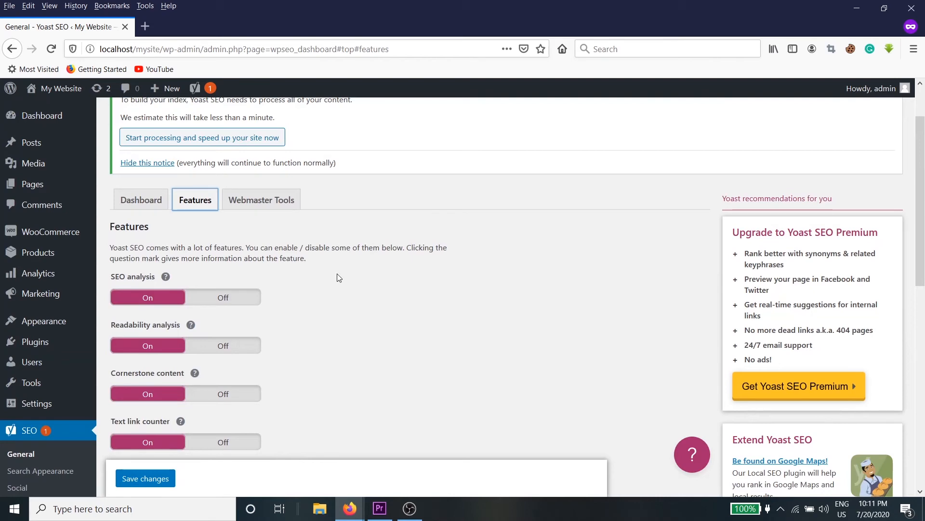
{"action": "scroll", "coordinate": [339, 277], "scroll_direction": "down", "scroll_amount": 4}
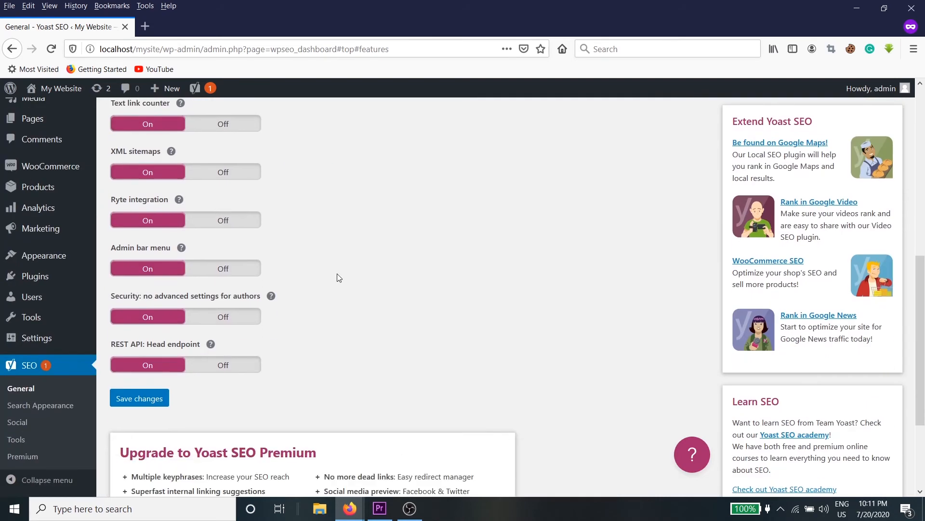
{"action": "scroll", "coordinate": [338, 277], "scroll_direction": "up", "scroll_amount": 4}
{"action": "scroll", "coordinate": [317, 278], "scroll_direction": "down", "scroll_amount": 10}
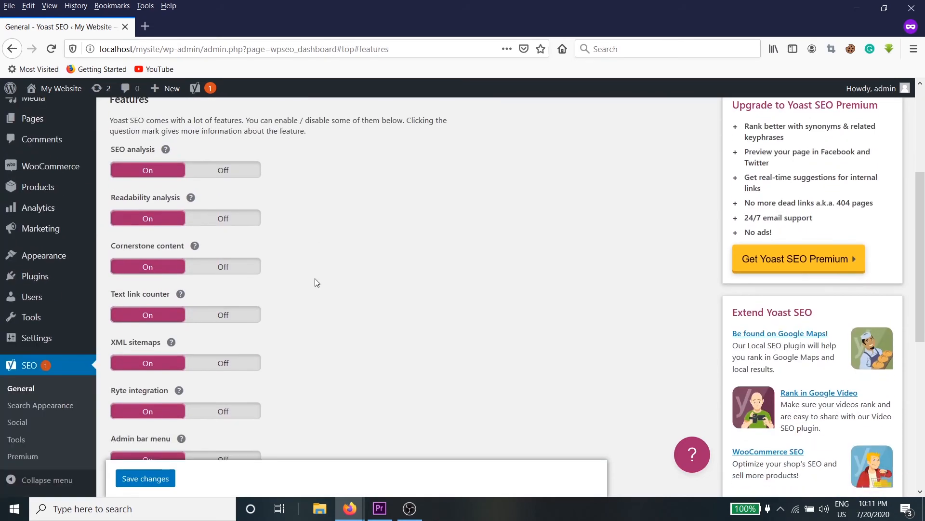
{"action": "scroll", "coordinate": [256, 279], "scroll_direction": "up", "scroll_amount": 12}
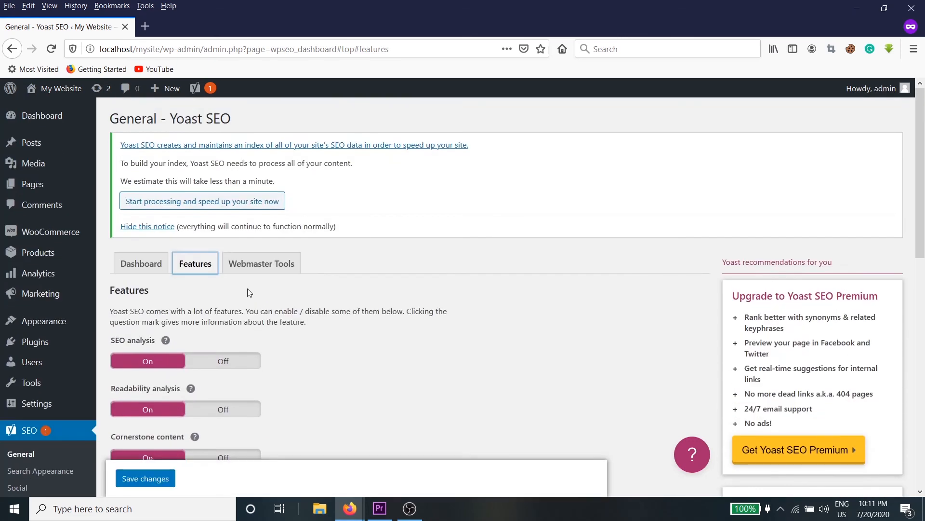
Show the Webmaster Tools verification settings and review the Baidu, Bing, Google and Yandex code fields
{"action": "left_click", "coordinate": [258, 271]}
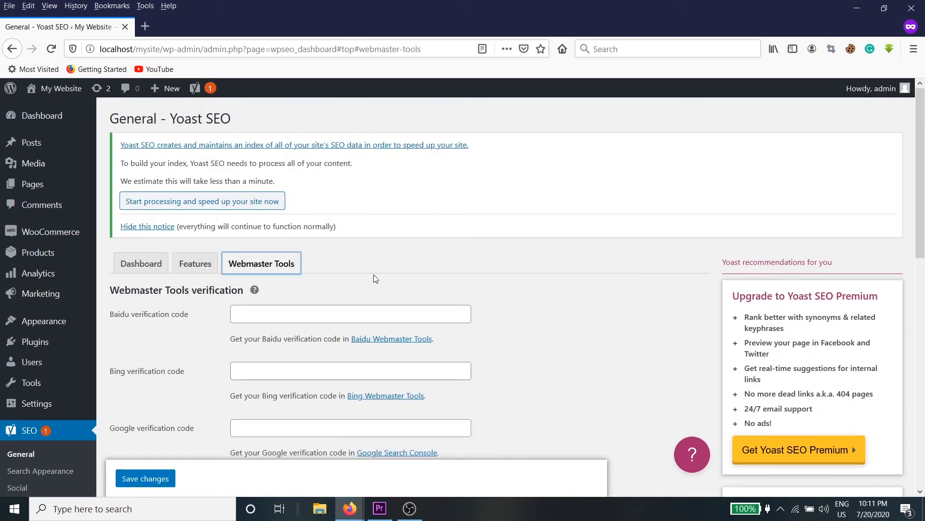
{"action": "scroll", "coordinate": [353, 283], "scroll_direction": "down", "scroll_amount": 3}
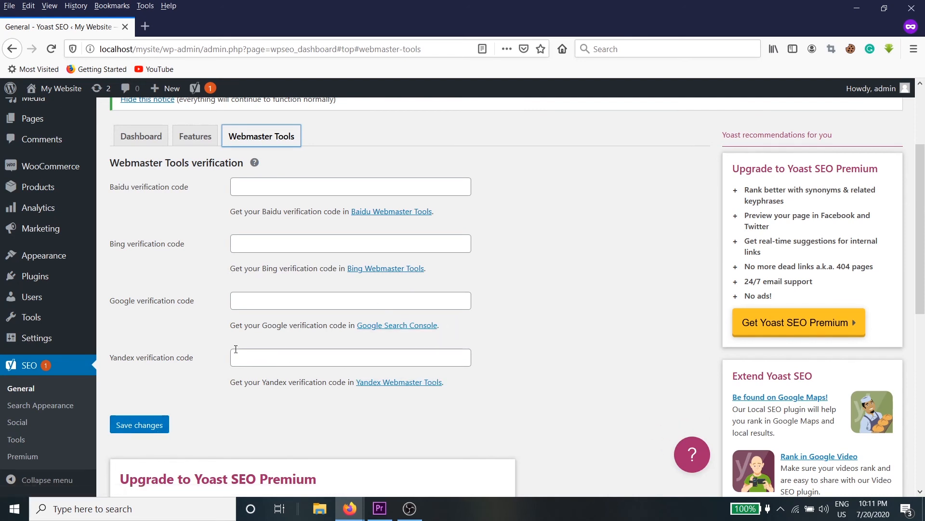
{"action": "scroll", "coordinate": [196, 340], "scroll_direction": "up", "scroll_amount": 3}
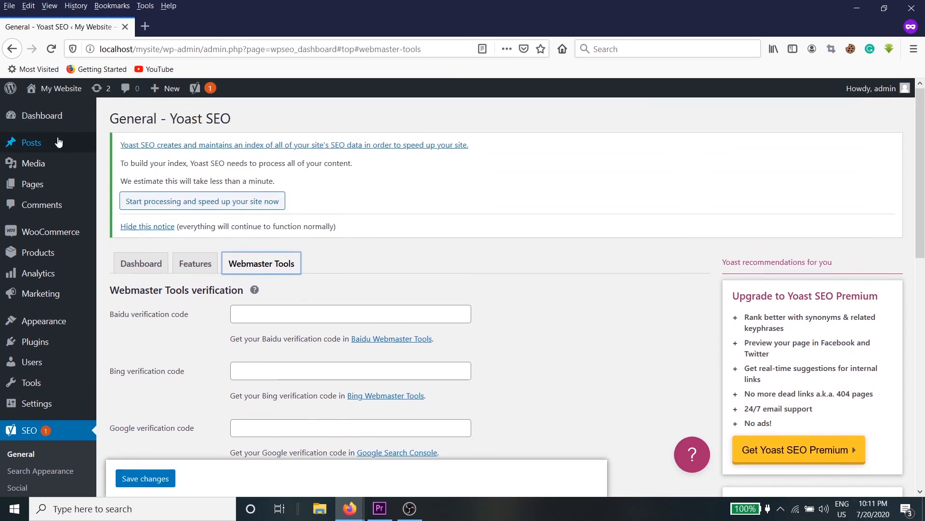
Start a new post, dismiss the editor's welcome guide, and go to the post's Yoast SEO section
{"action": "mouse_move", "coordinate": [62, 143]}
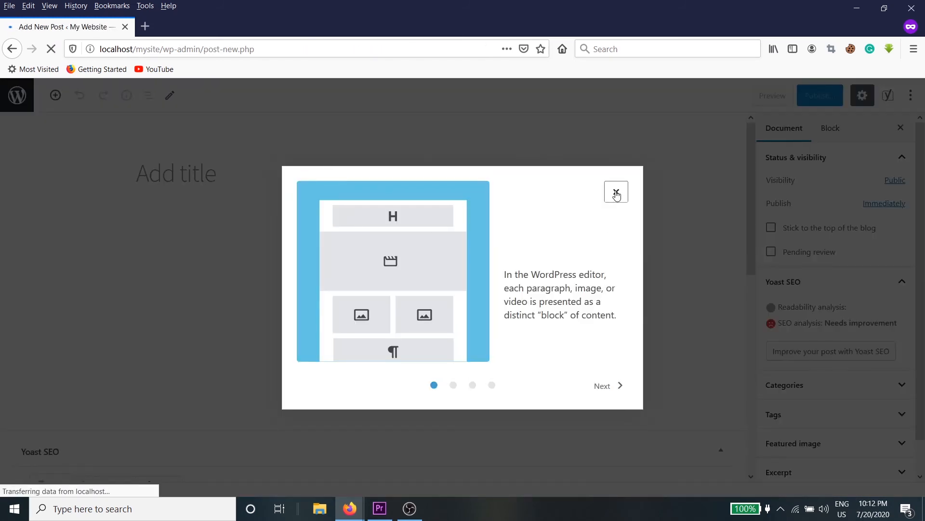
{"action": "left_click", "coordinate": [616, 192]}
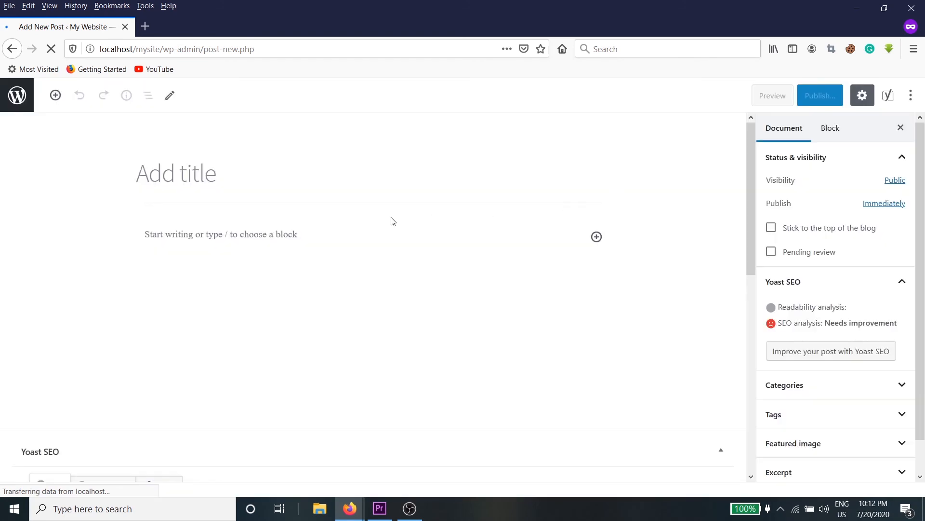
{"action": "scroll", "coordinate": [384, 243], "scroll_direction": "down", "scroll_amount": 5}
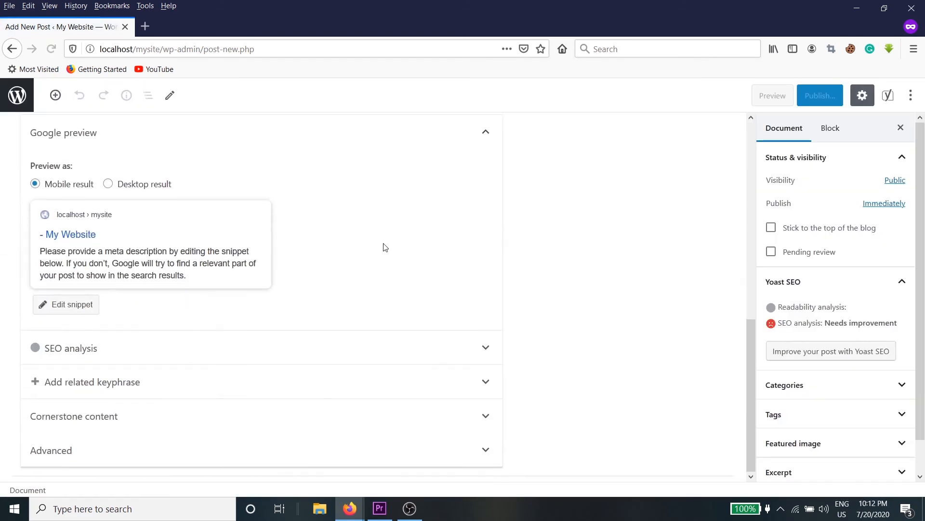
Check the empty focus keyphrase field and open the Google preview's snippet for editing
{"action": "left_click", "coordinate": [206, 224]}
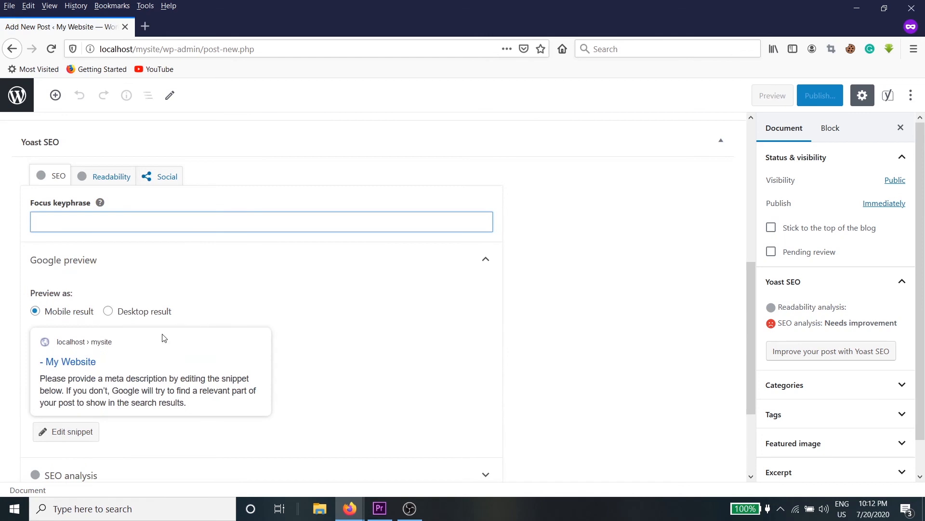
{"action": "scroll", "coordinate": [159, 340], "scroll_direction": "down", "scroll_amount": 2}
{"action": "left_click", "coordinate": [75, 369]}
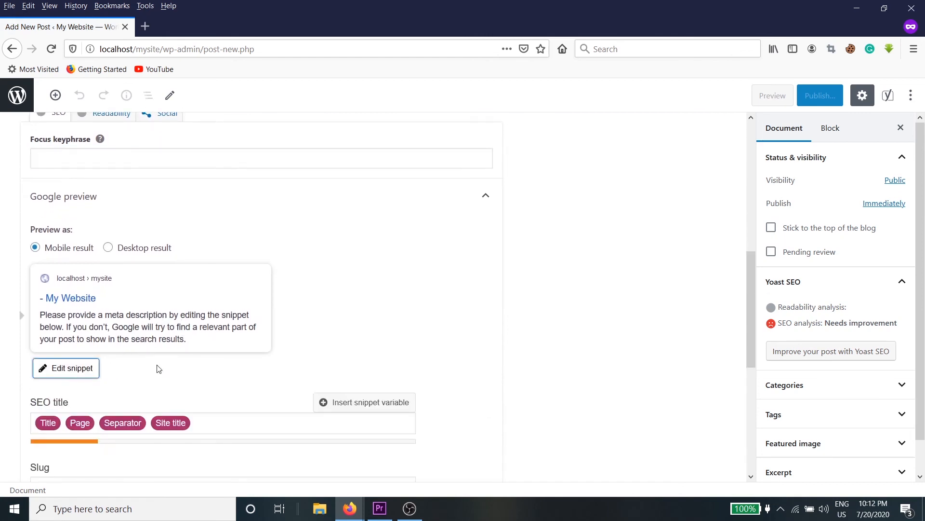
Examine the snippet editor's SEO title, slug and meta description fields without entering any text
{"action": "scroll", "coordinate": [159, 369], "scroll_direction": "down", "scroll_amount": 5}
{"action": "left_click", "coordinate": [246, 172]}
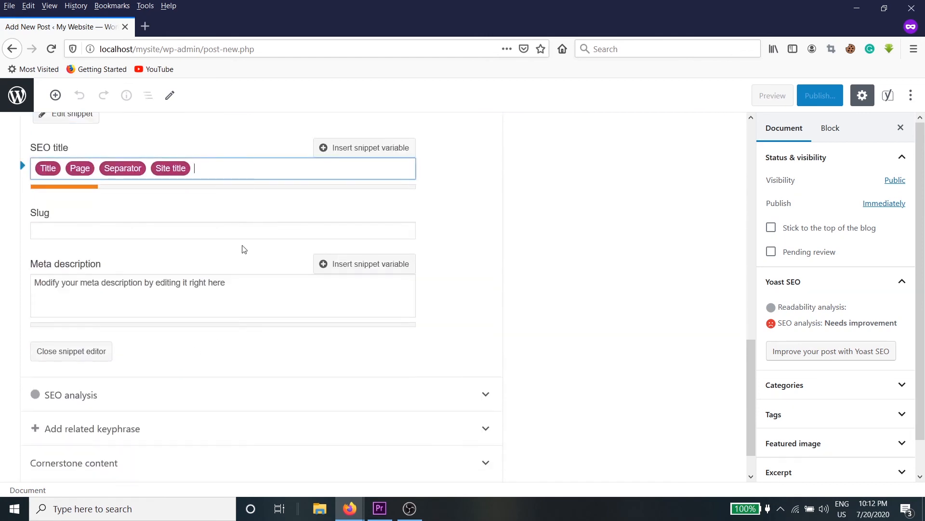
{"action": "left_click", "coordinate": [206, 231]}
{"action": "left_click", "coordinate": [227, 292]}
{"action": "scroll", "coordinate": [227, 292], "scroll_direction": "up", "scroll_amount": 3}
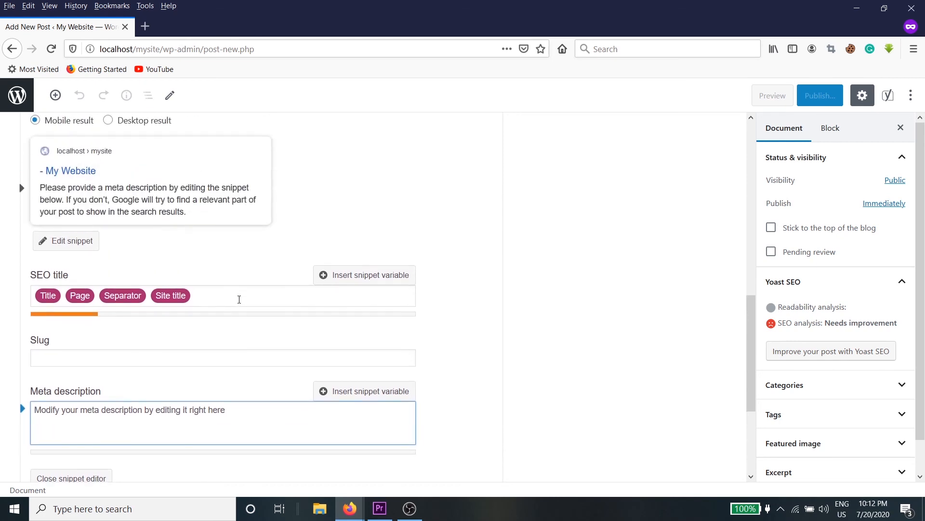
{"action": "left_click", "coordinate": [239, 299]}
{"action": "key", "text": "Tab"}
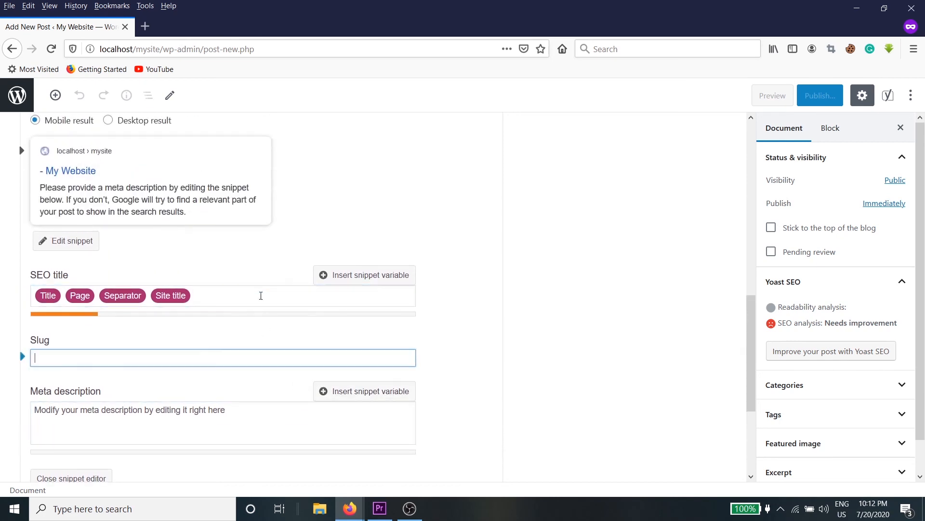
{"action": "scroll", "coordinate": [263, 308], "scroll_direction": "down", "scroll_amount": 3}
{"action": "left_click", "coordinate": [286, 233]}
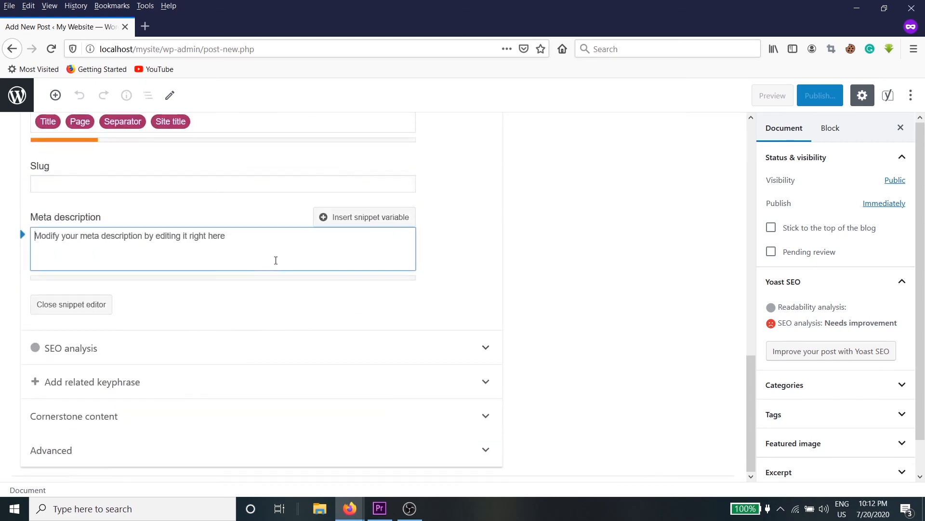
{"action": "scroll", "coordinate": [371, 349], "scroll_direction": "up", "scroll_amount": 10}
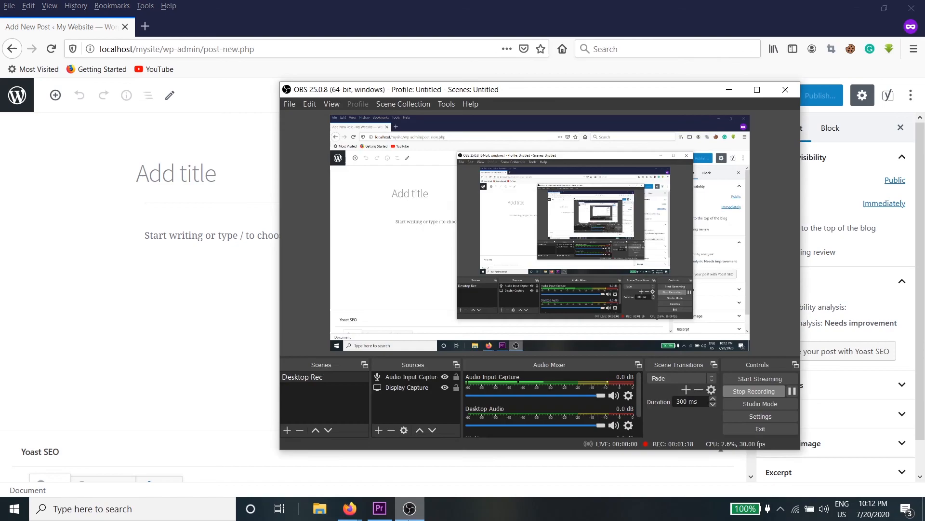
{"action": "left_click", "coordinate": [410, 508]}
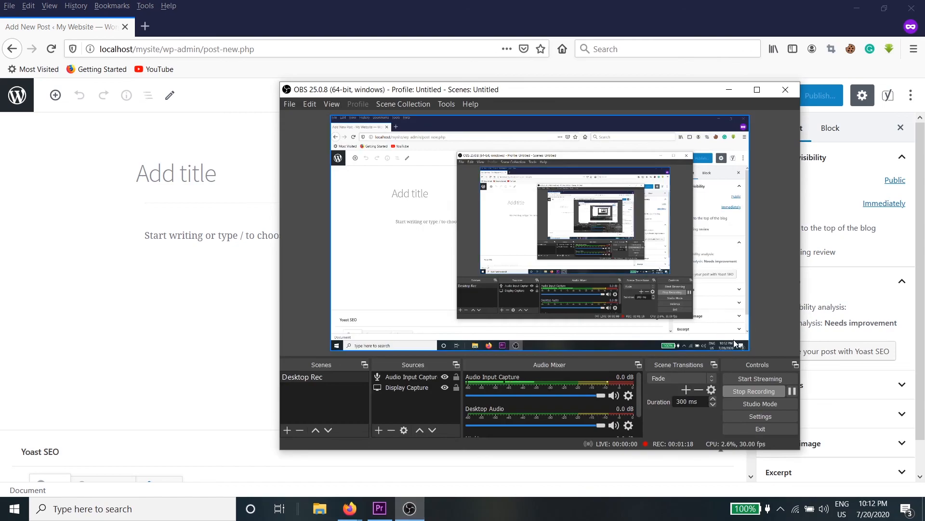